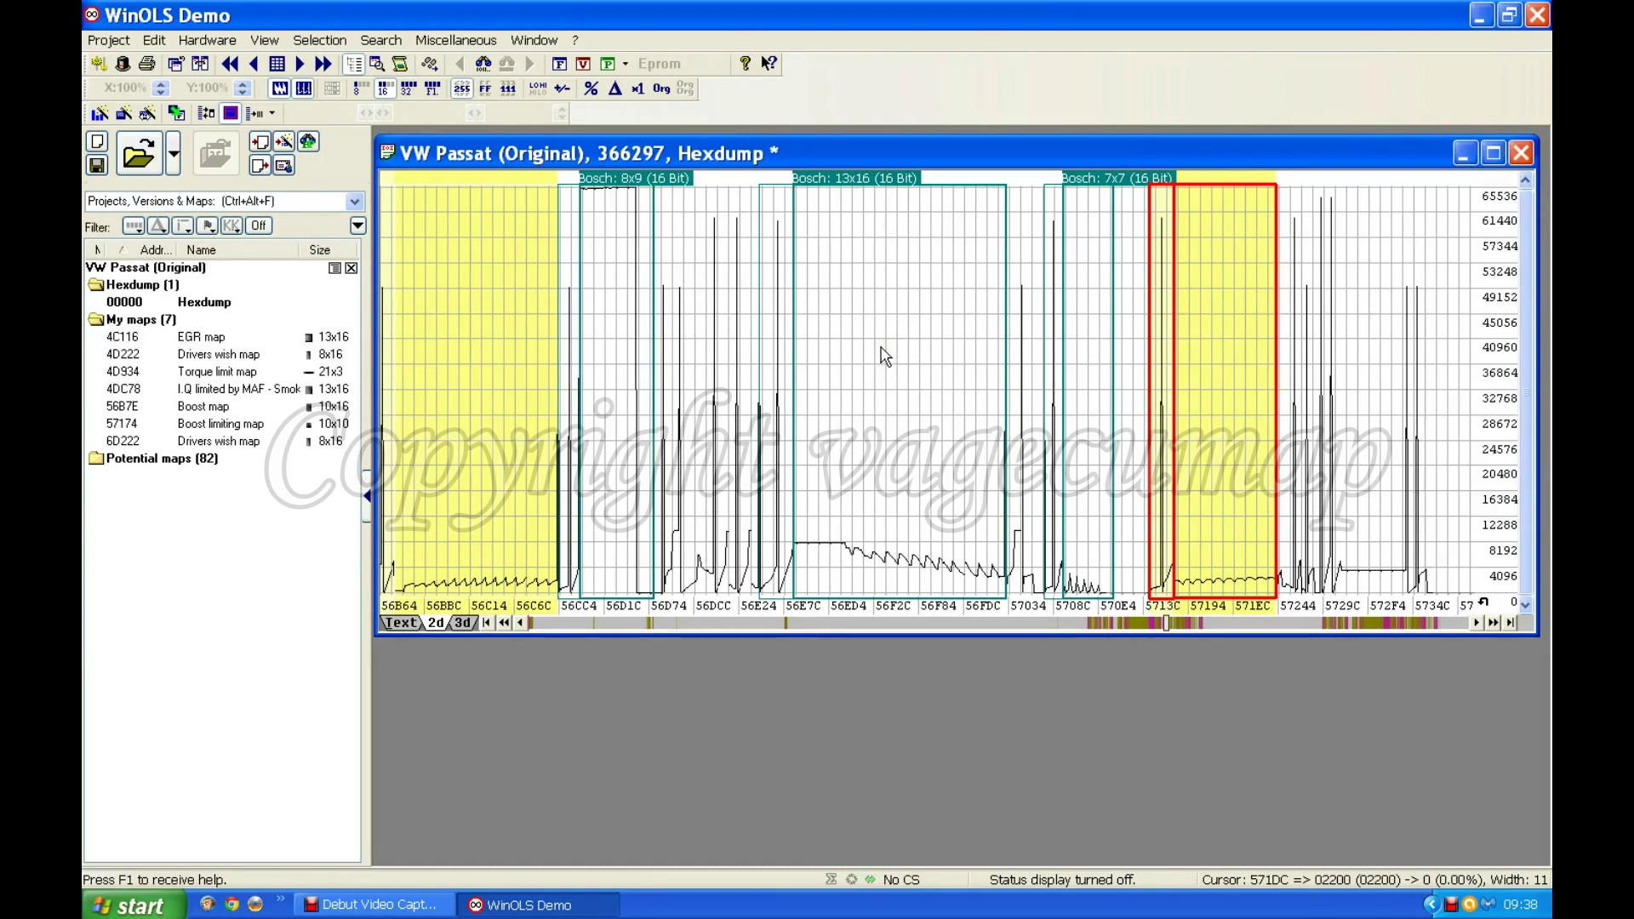
Open the potential Bosch 13x16 map from the hexdump and set its engine speed axis factor to 1
double_click(860, 179)
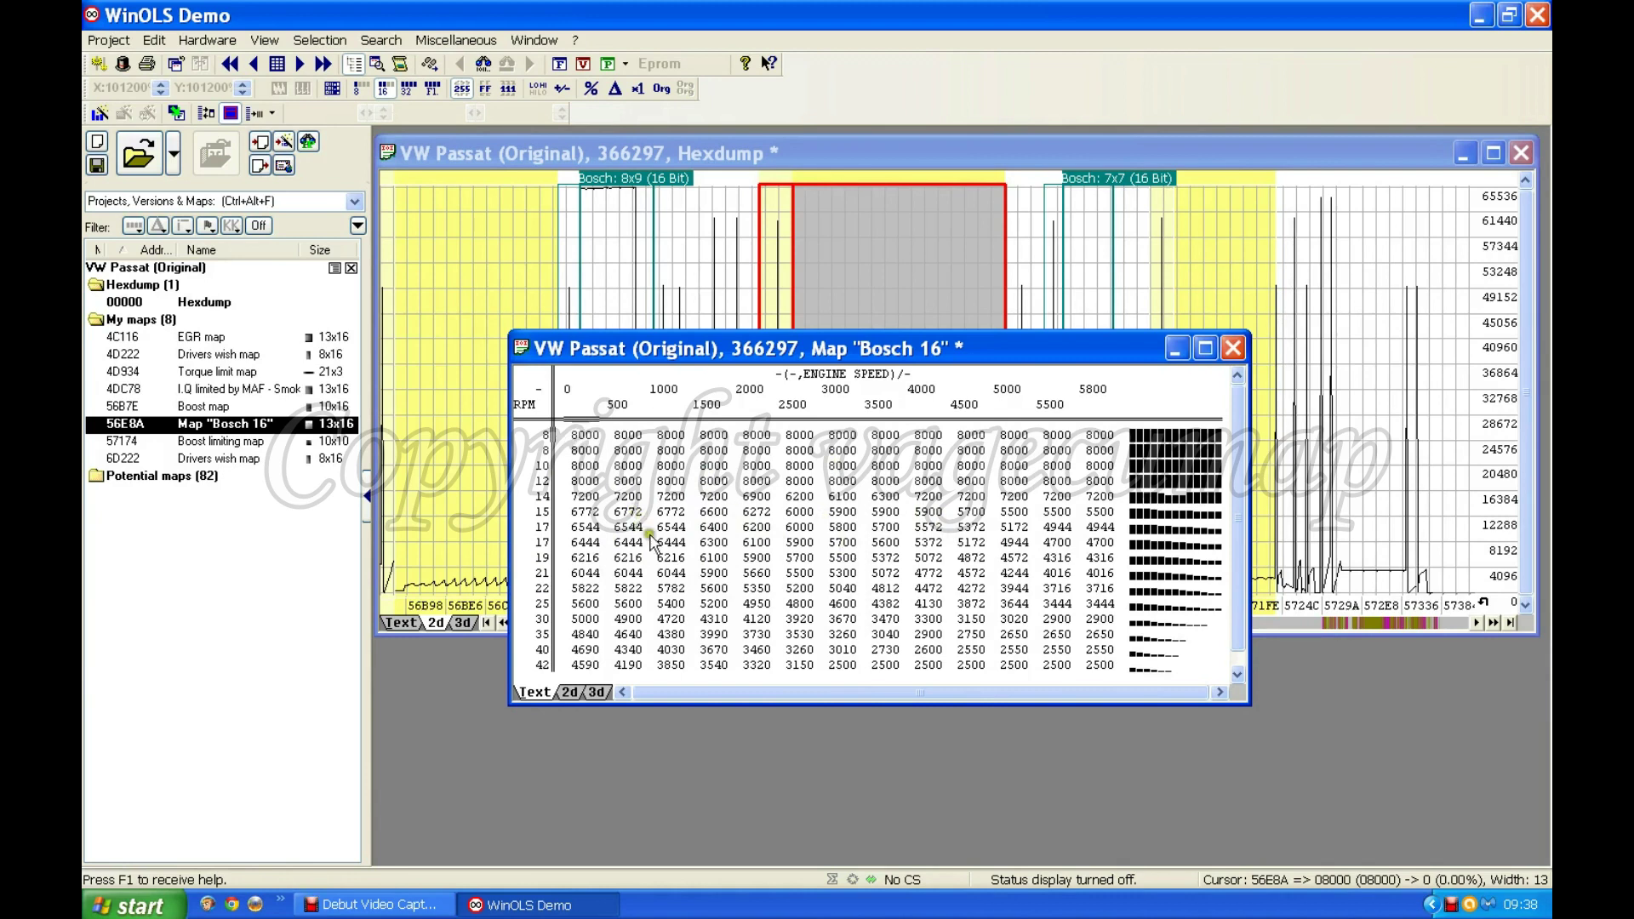
click(529, 533)
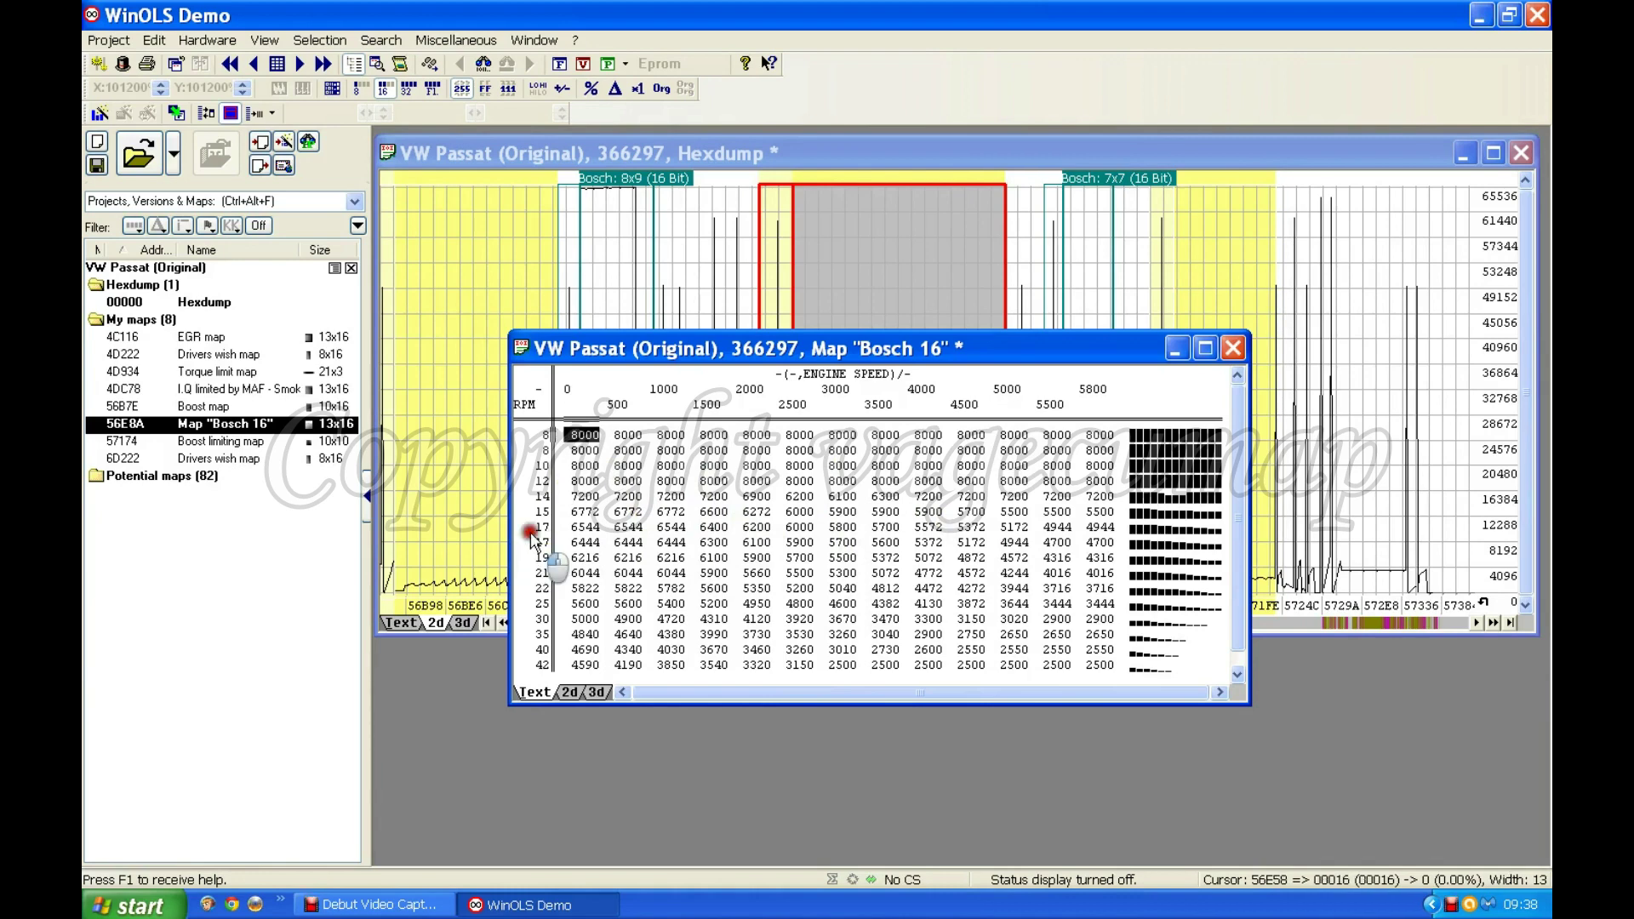
double_click(529, 532)
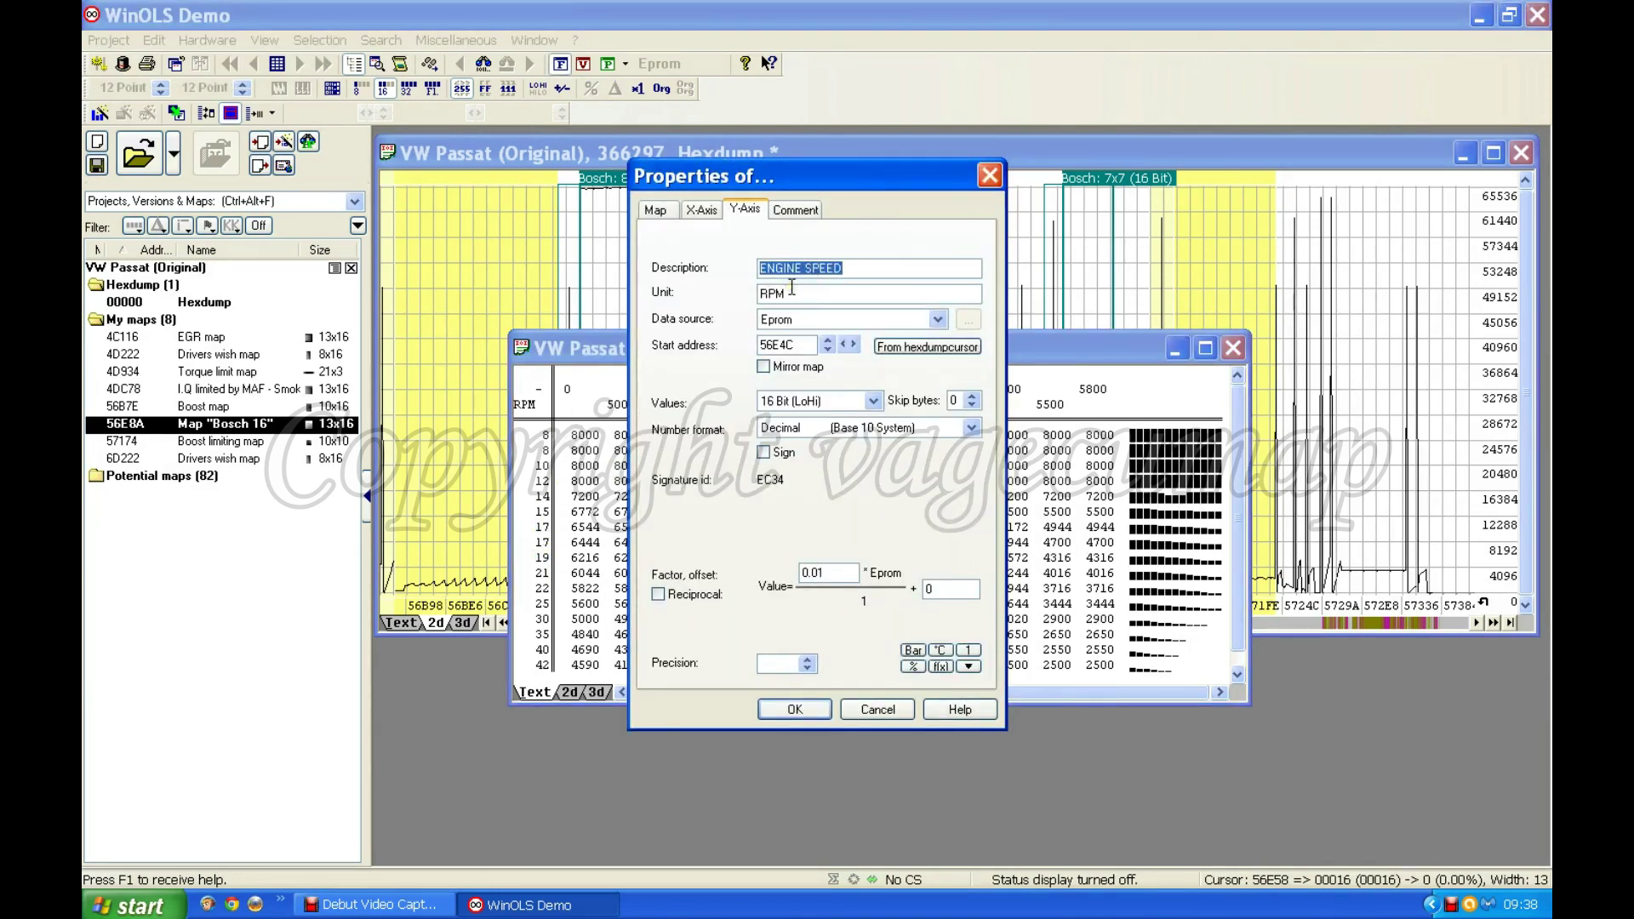
drag(839, 575, 767, 574)
text(1)
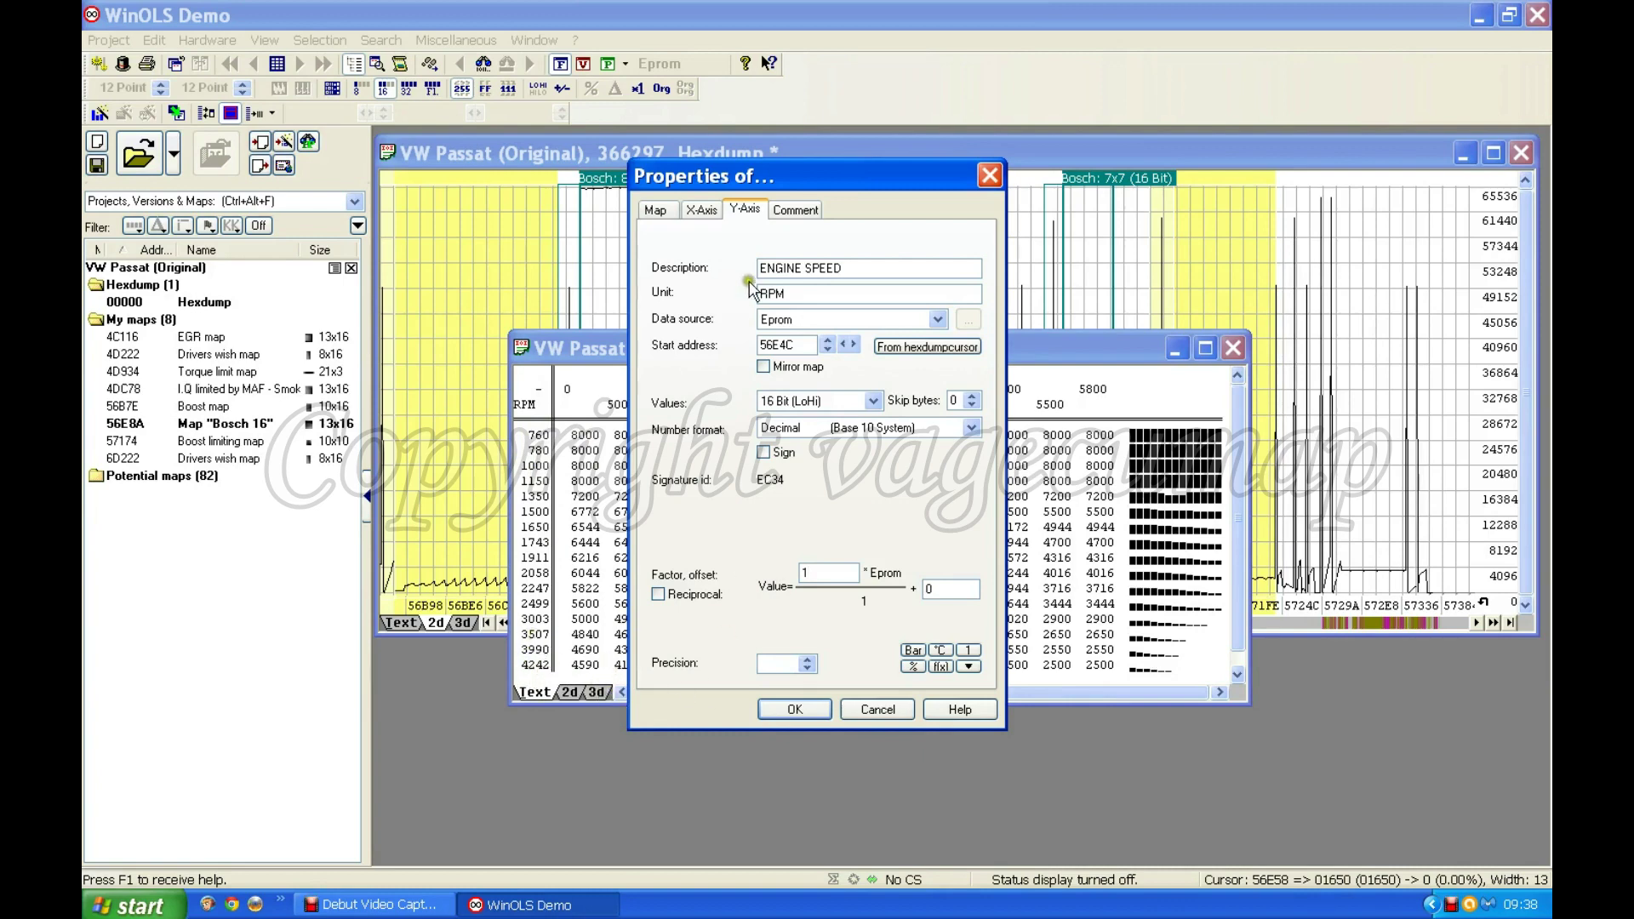
click(793, 710)
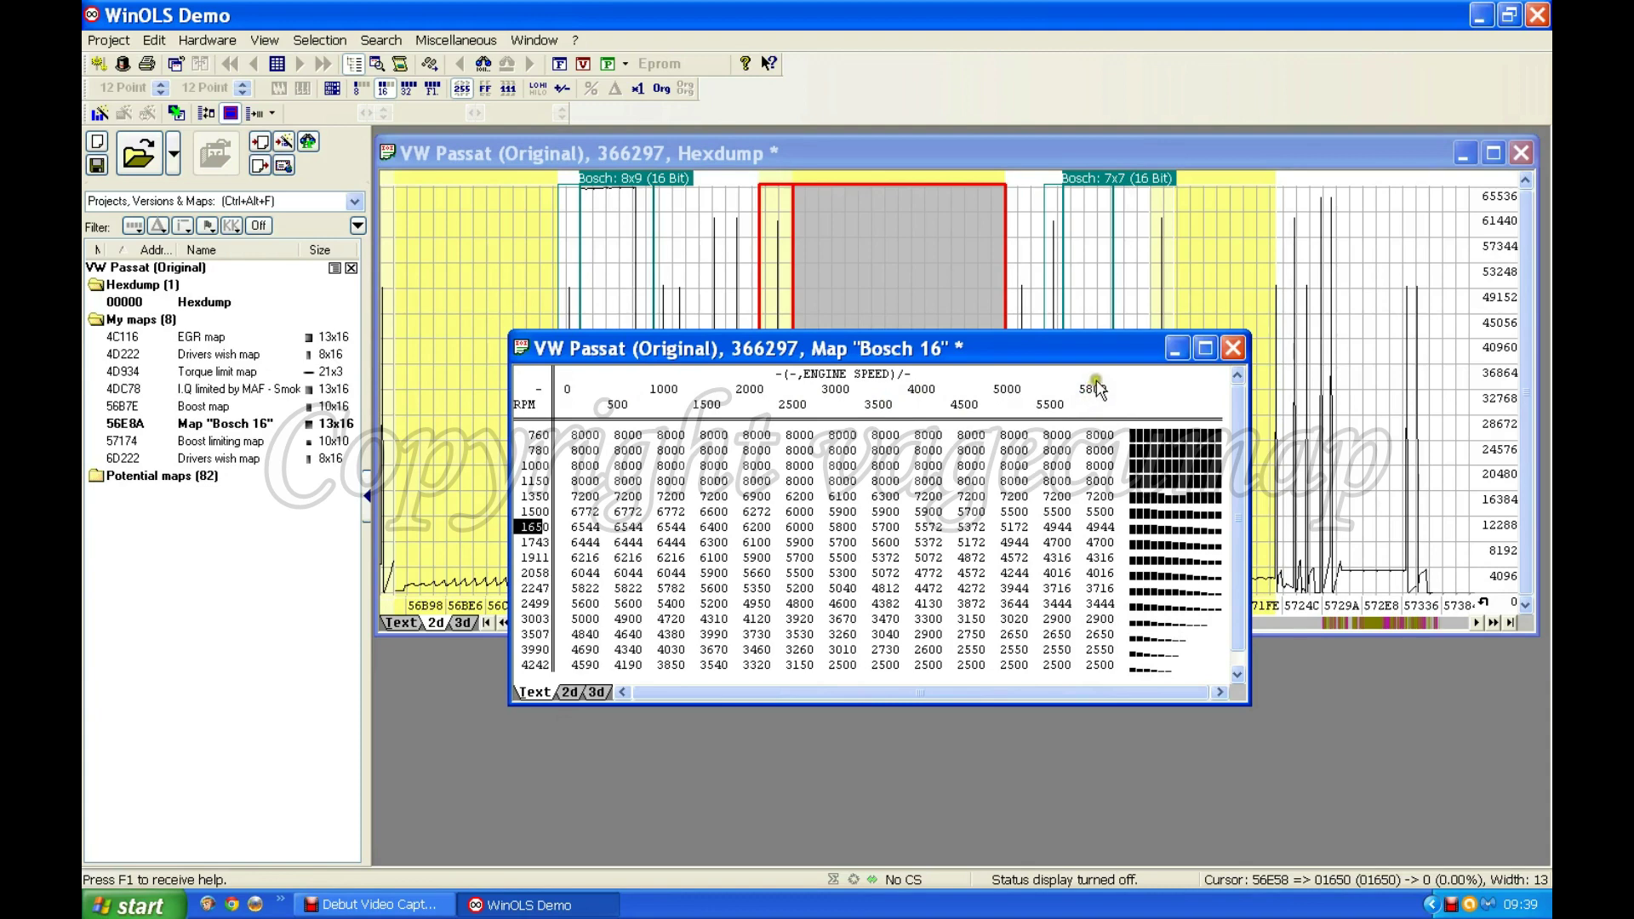
Define the map's X-axis with description I.Q, unit mg/stroke, factor 0.01 and one decimal of precision
double_click(872, 402)
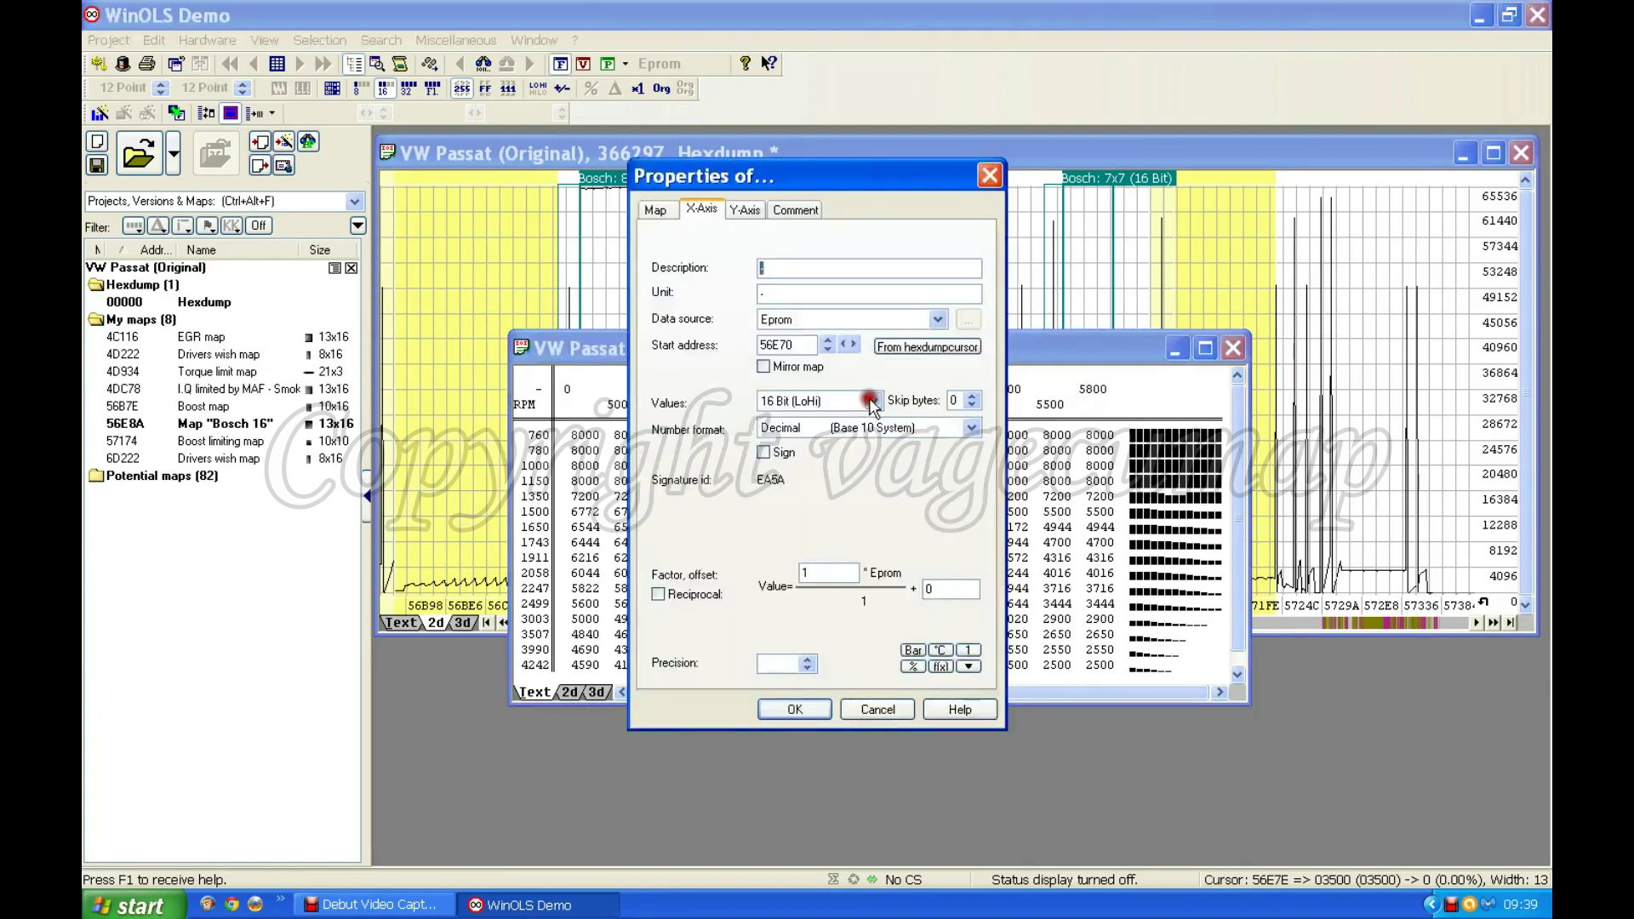
click(790, 267)
double_click(778, 295)
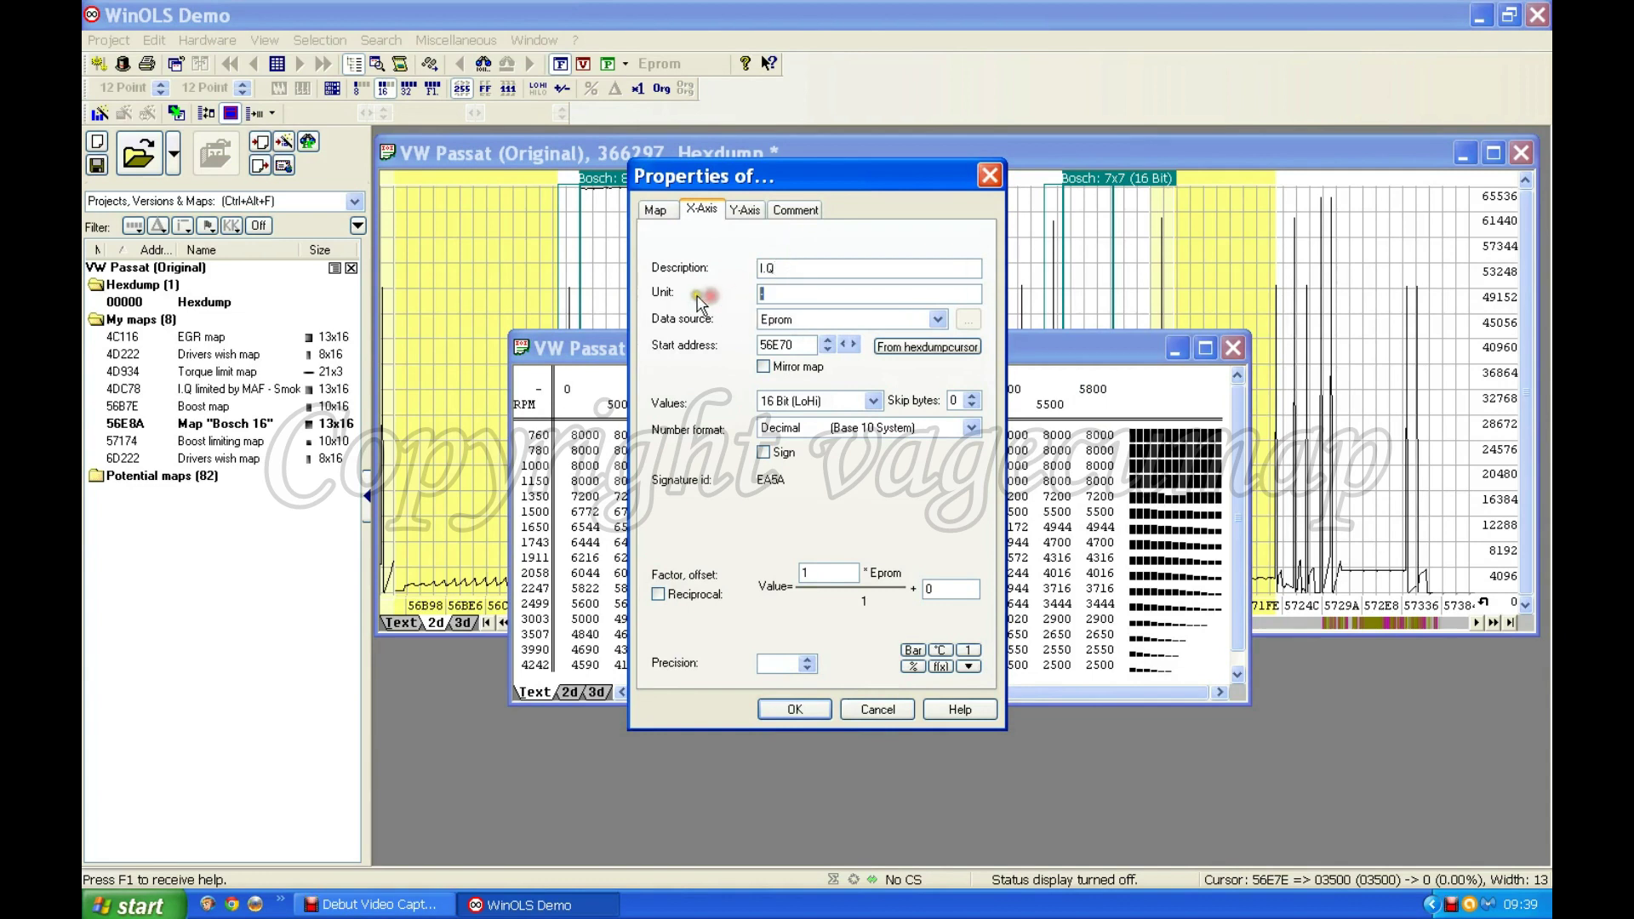
text(mg/stroke)
double_click(796, 576)
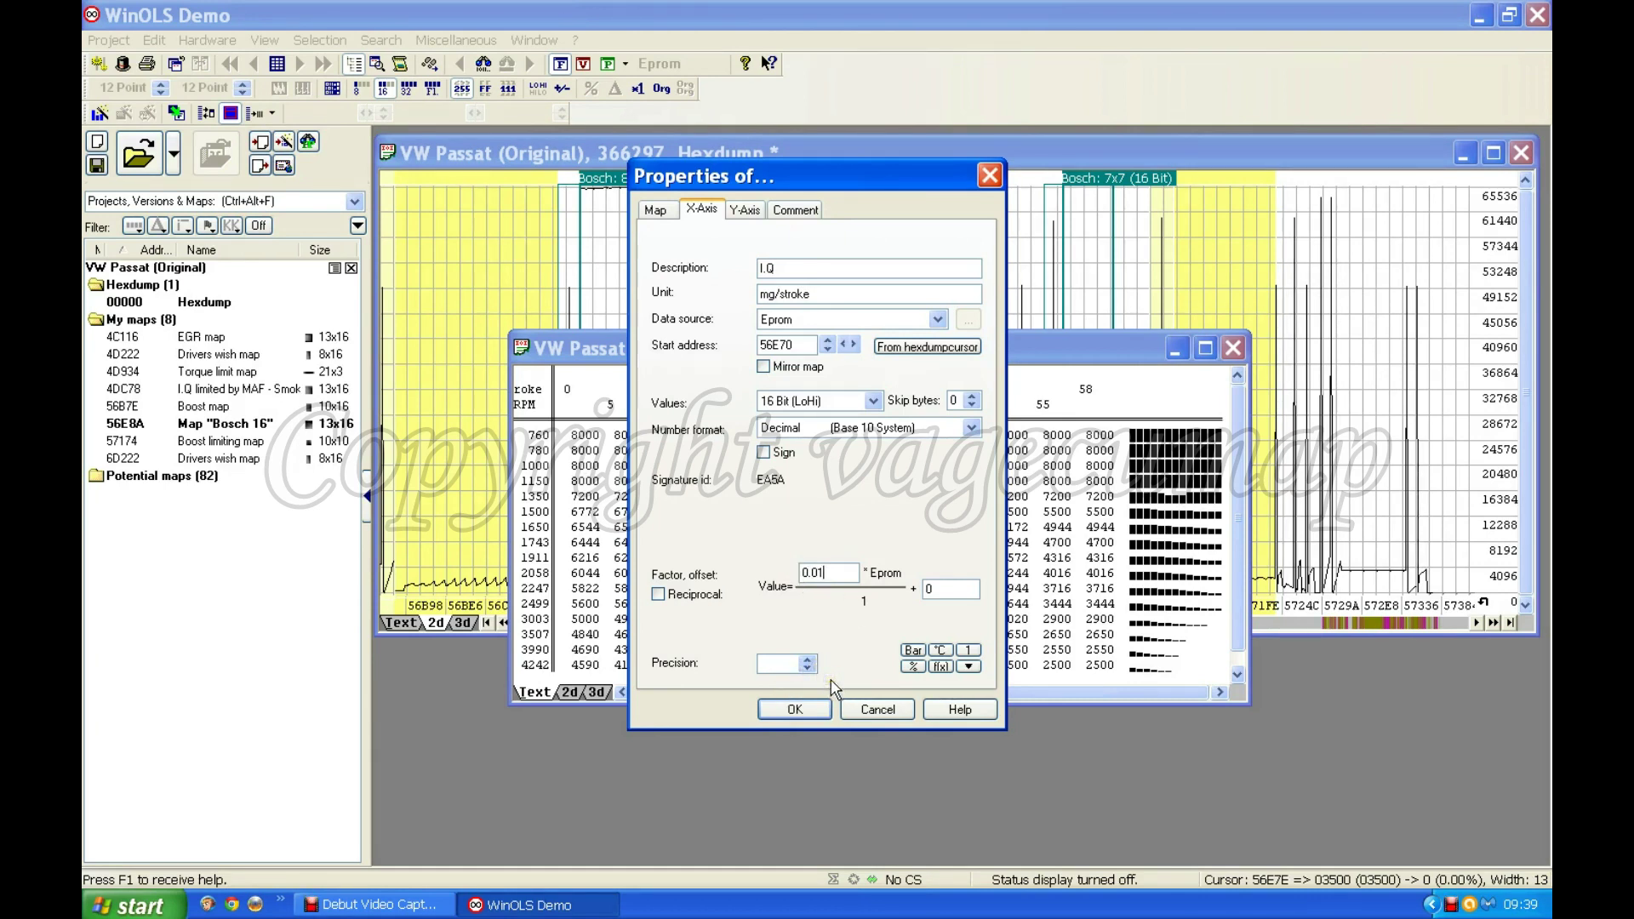
click(808, 667)
click(808, 661)
click(795, 709)
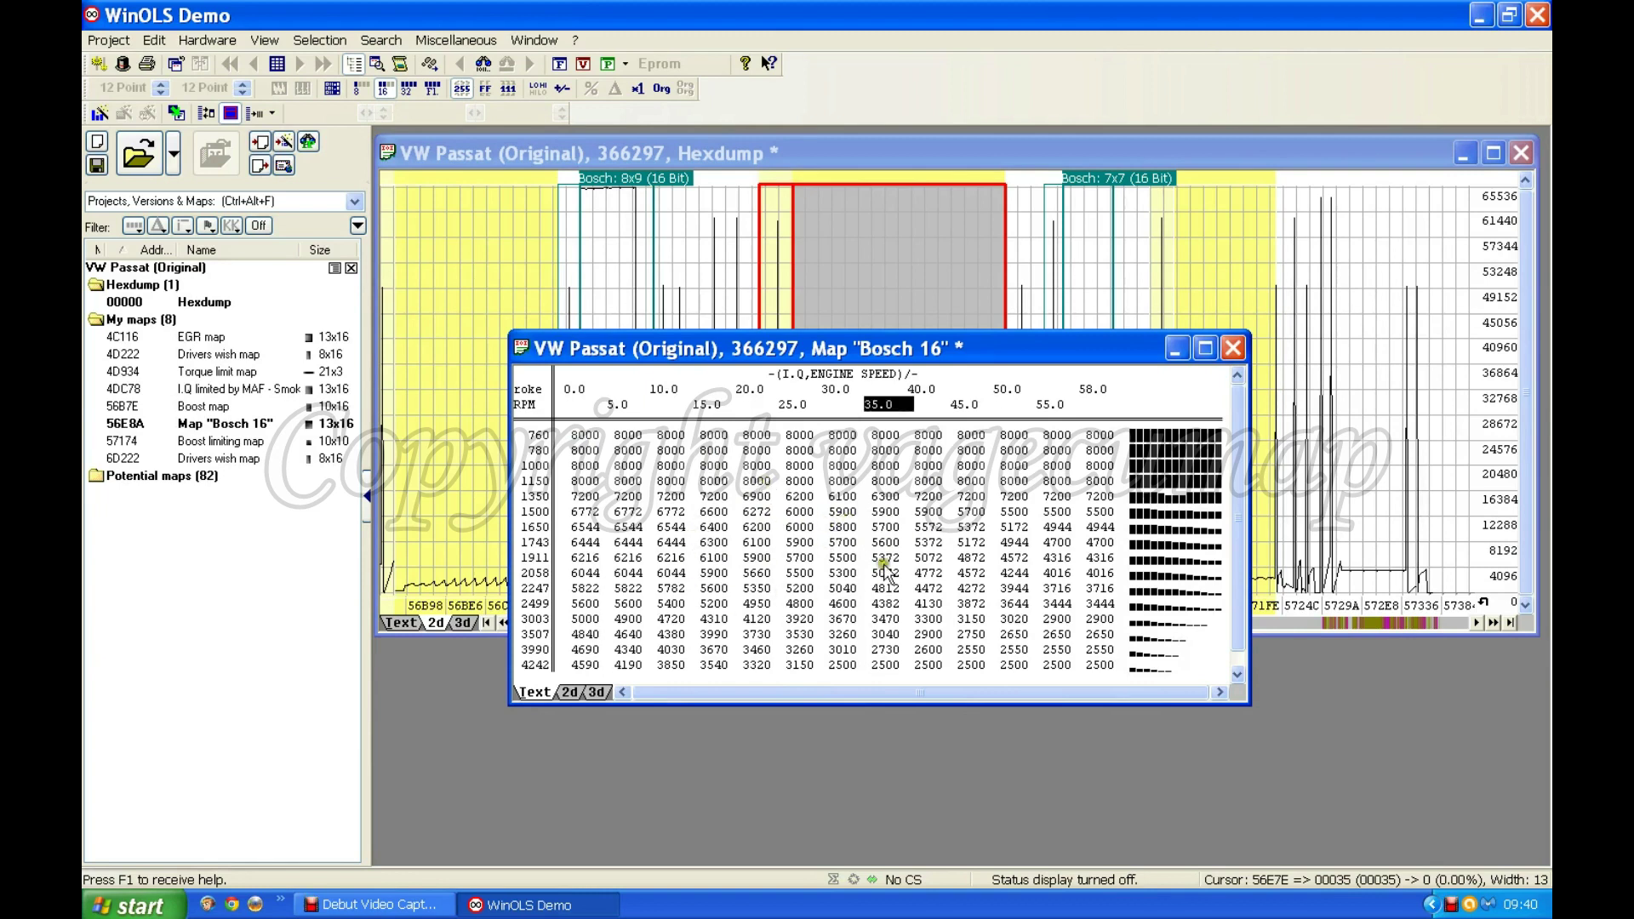
Rename the Bosch 16 map as N75 map, with description Percentage and unit %
click(825, 533)
double_click(825, 533)
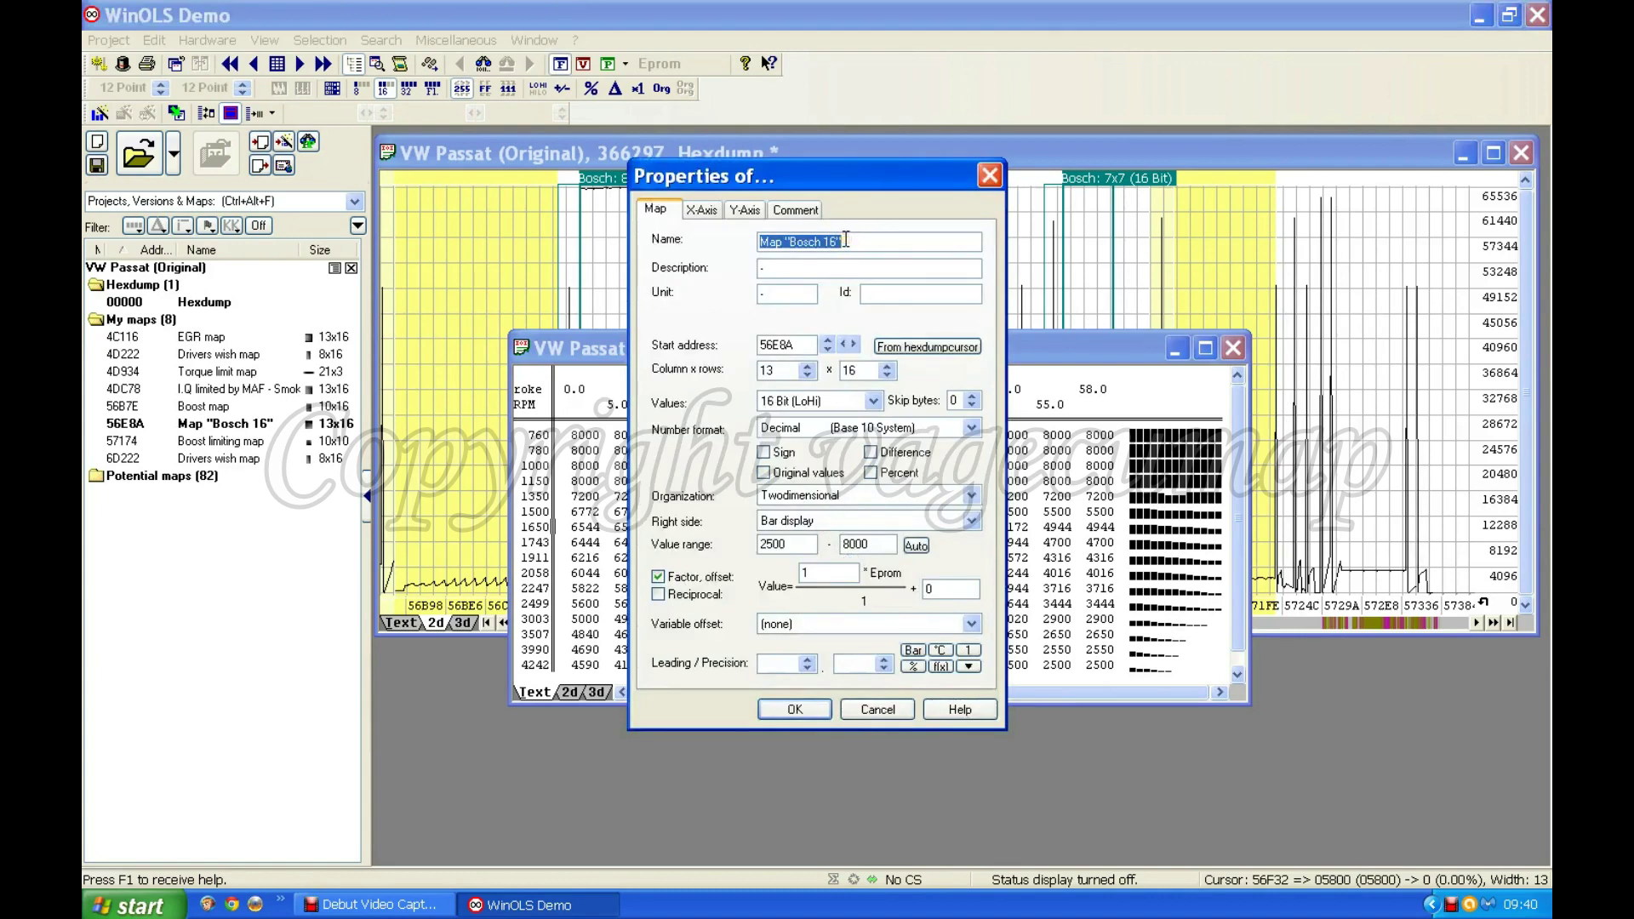
text(N)
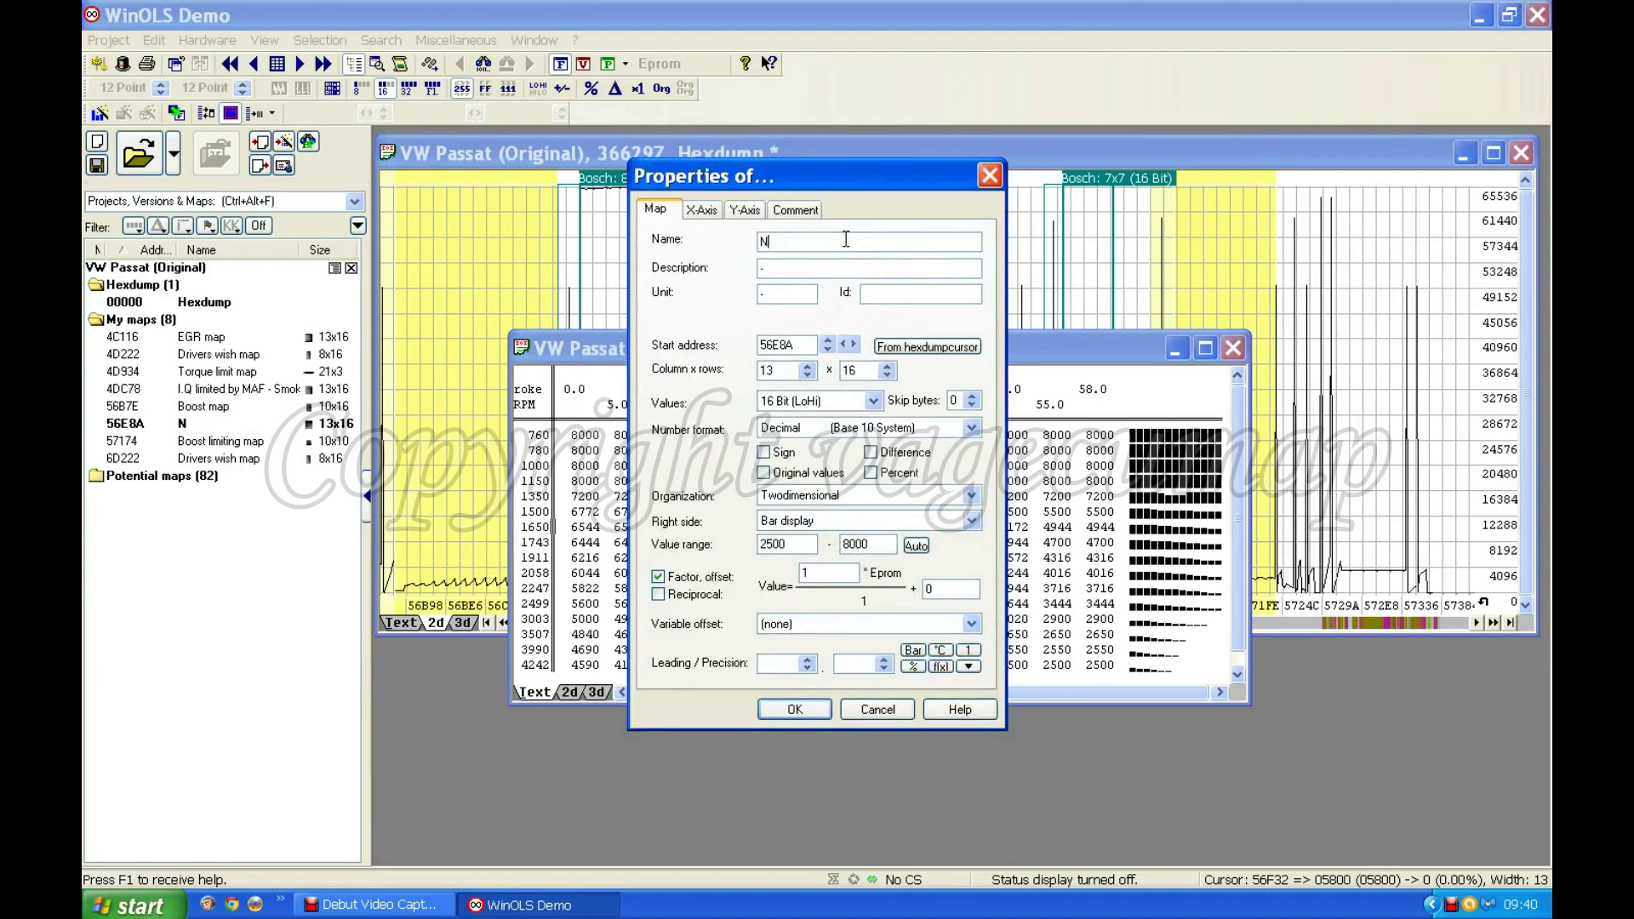
text(75 map)
drag(770, 269, 742, 271)
text(Percentage)
click(755, 271)
drag(779, 292, 725, 293)
text(%)
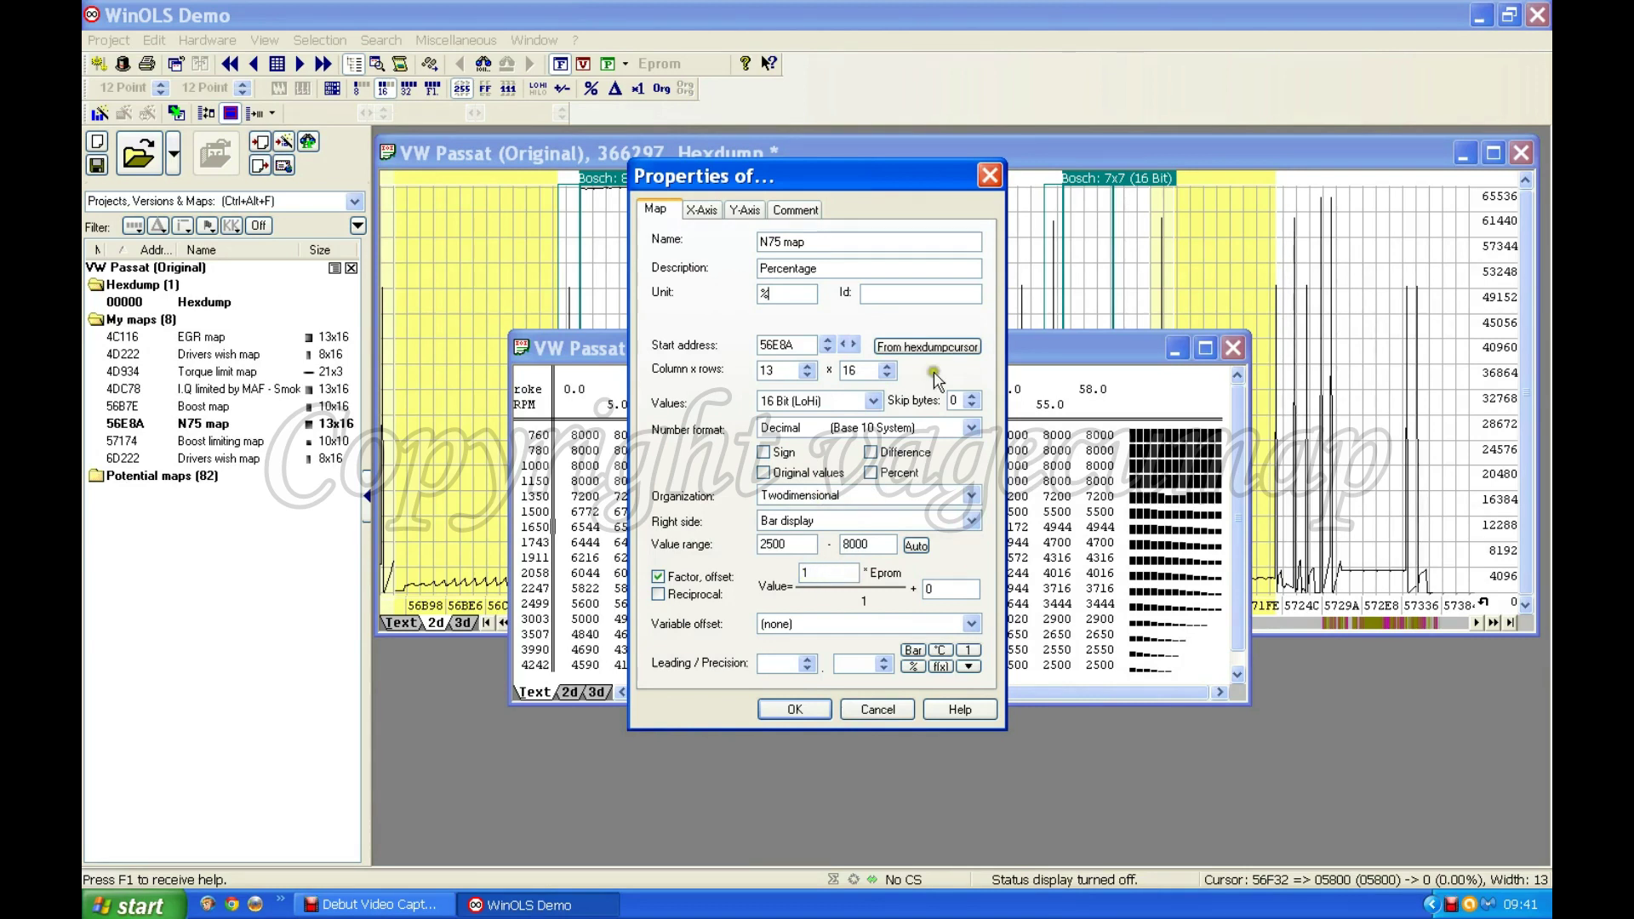
Set the N75 map's value factor to 0.01 and its precision to 1, and apply the properties
double_click(824, 572)
text(0.01)
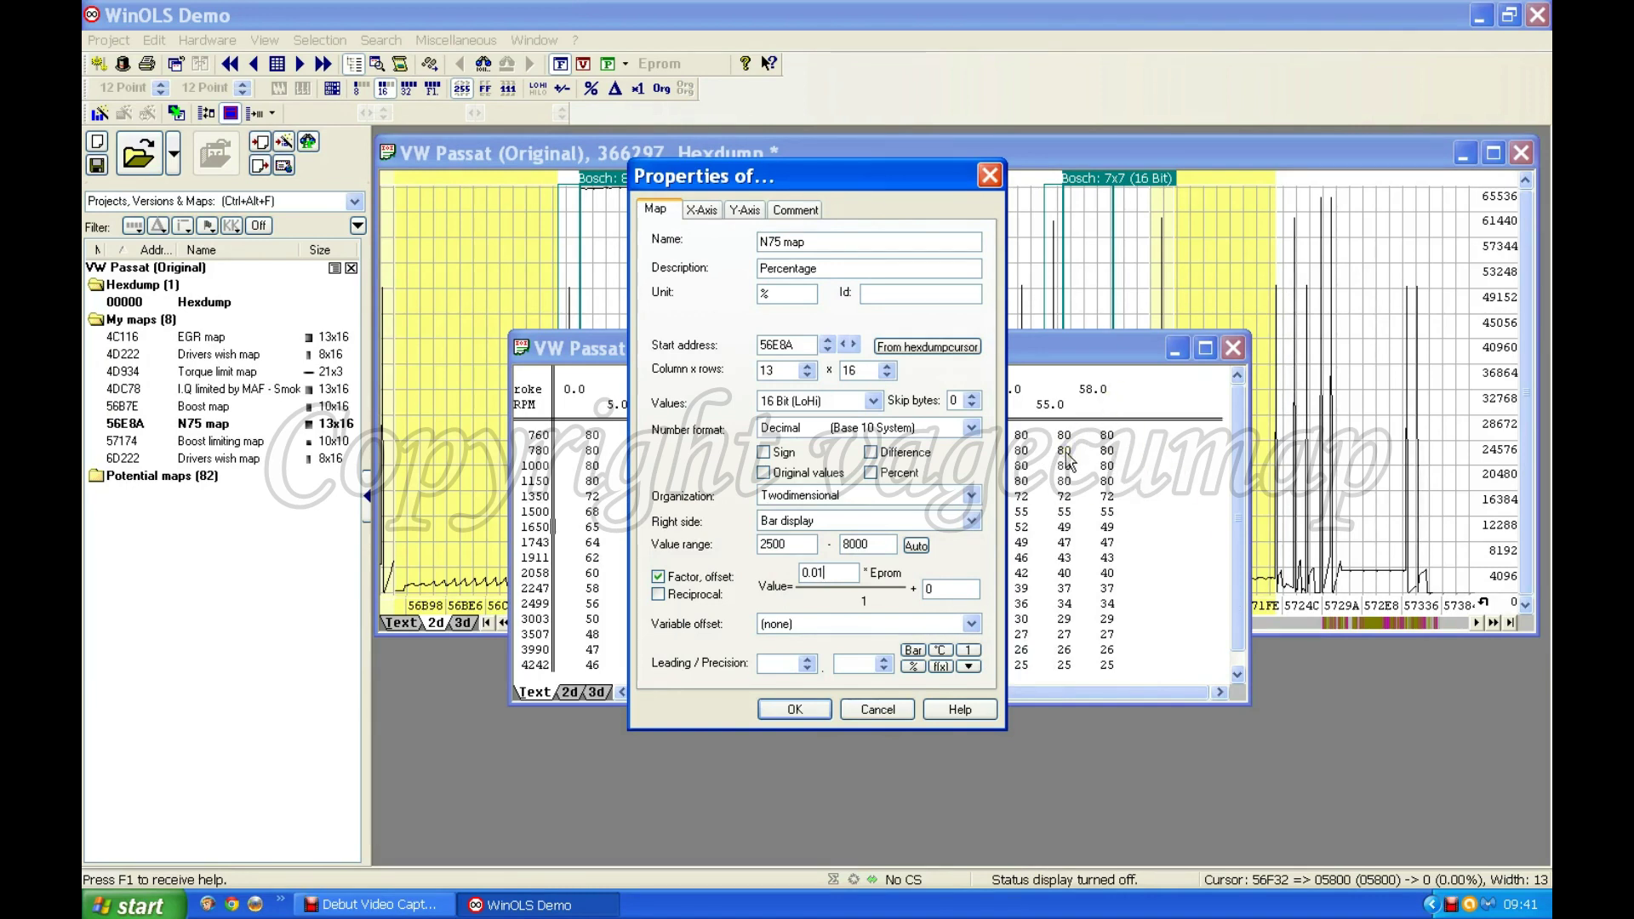
click(885, 664)
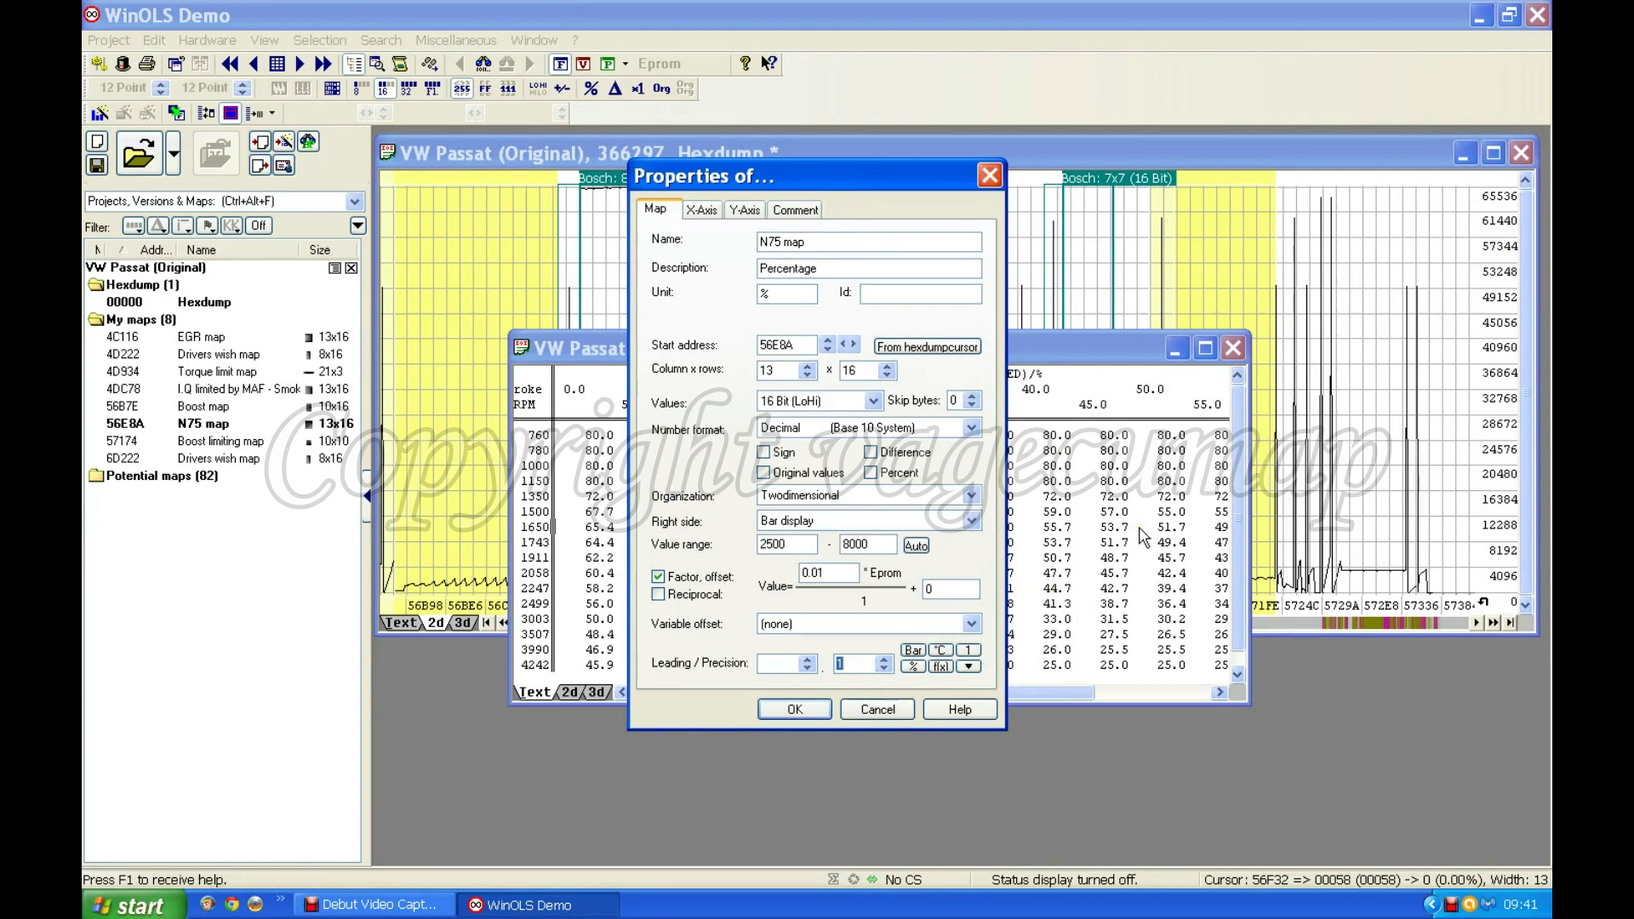
click(885, 663)
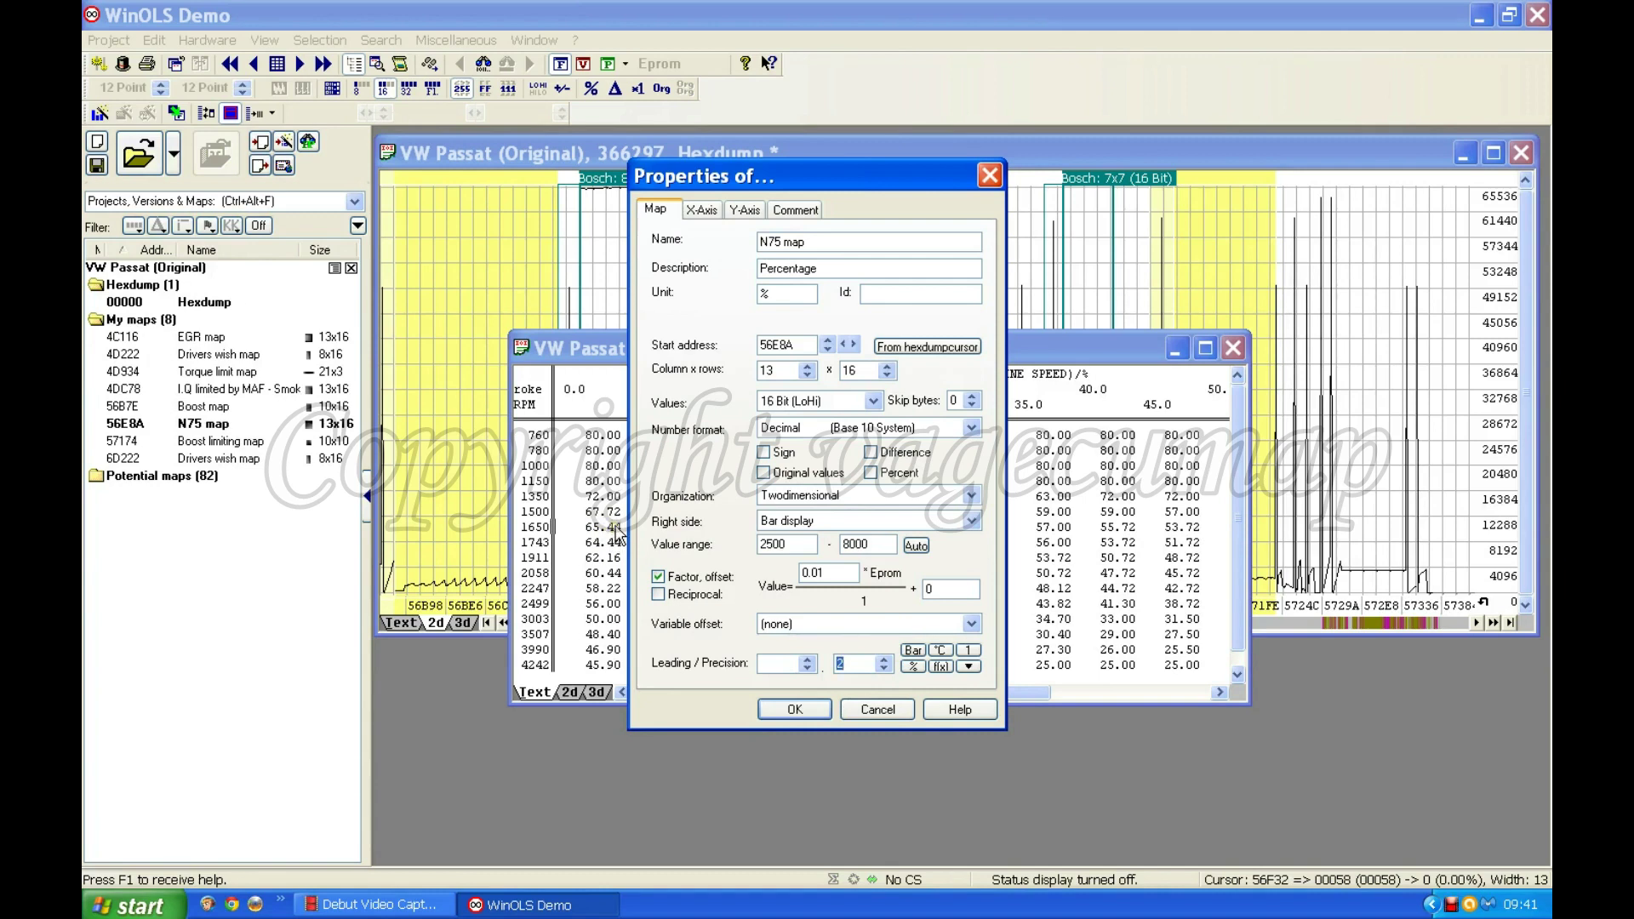
click(885, 660)
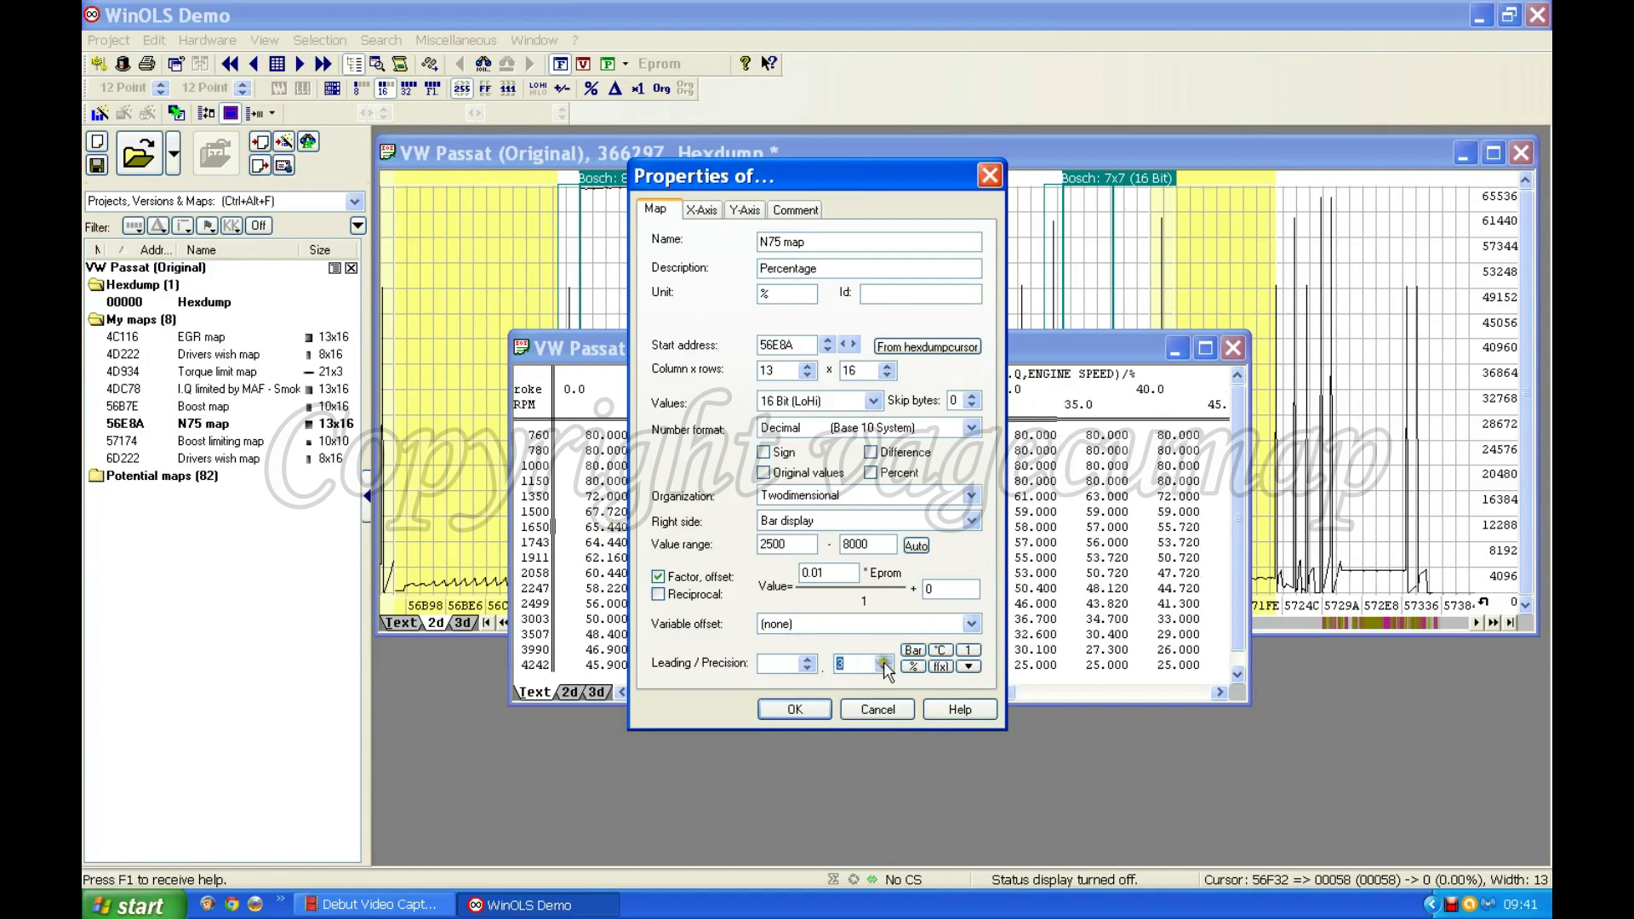
click(885, 668)
click(884, 665)
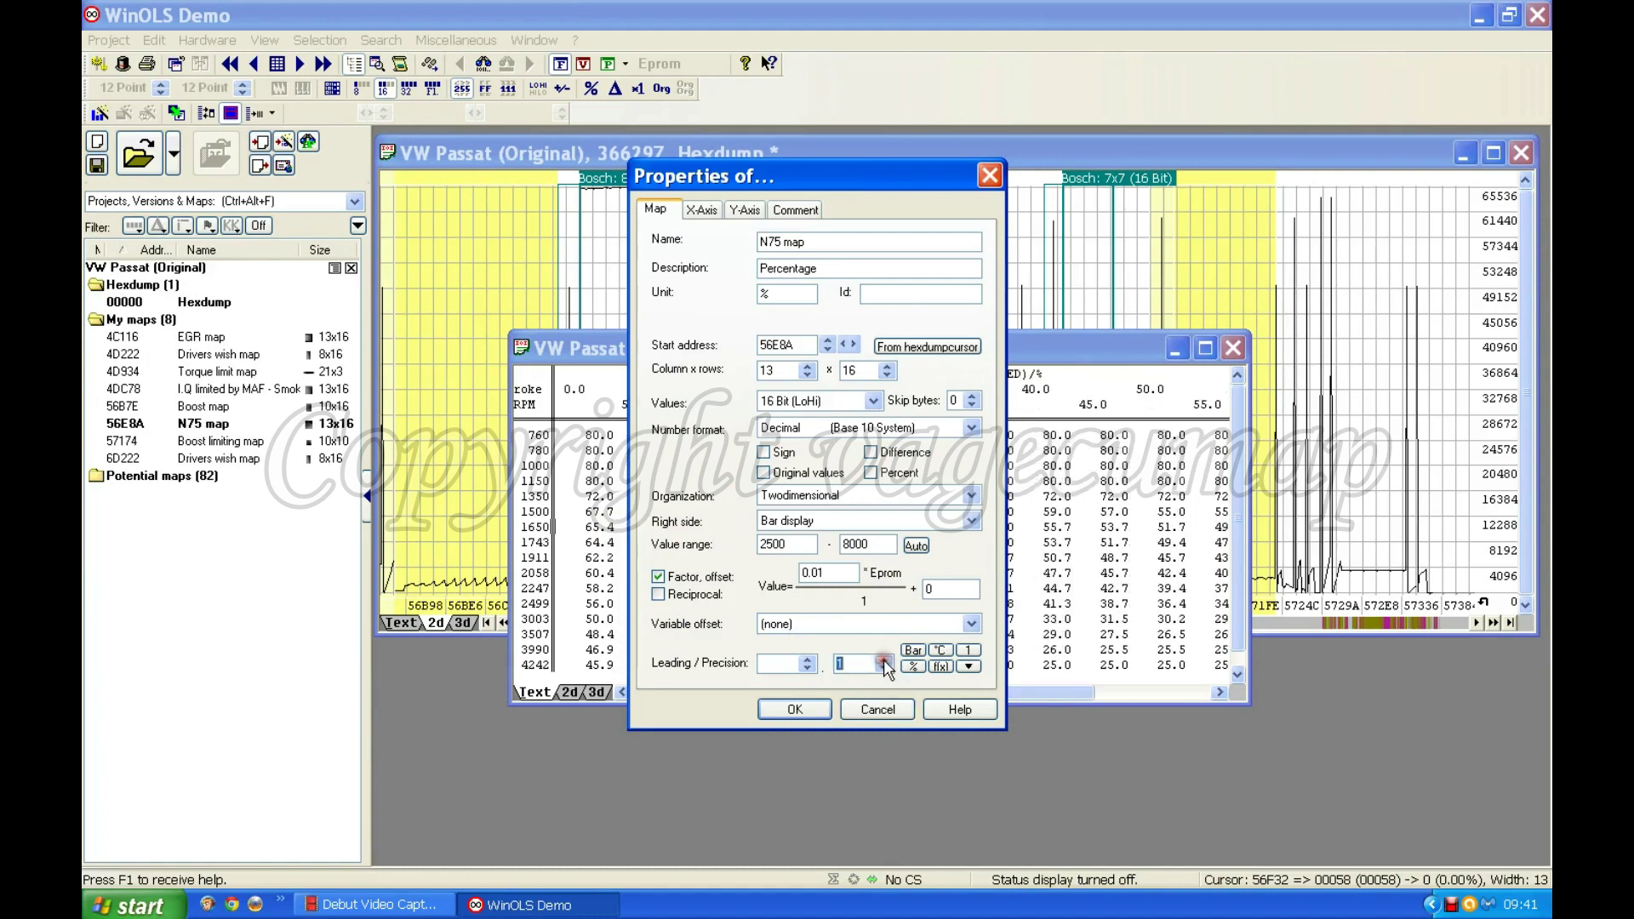
click(801, 709)
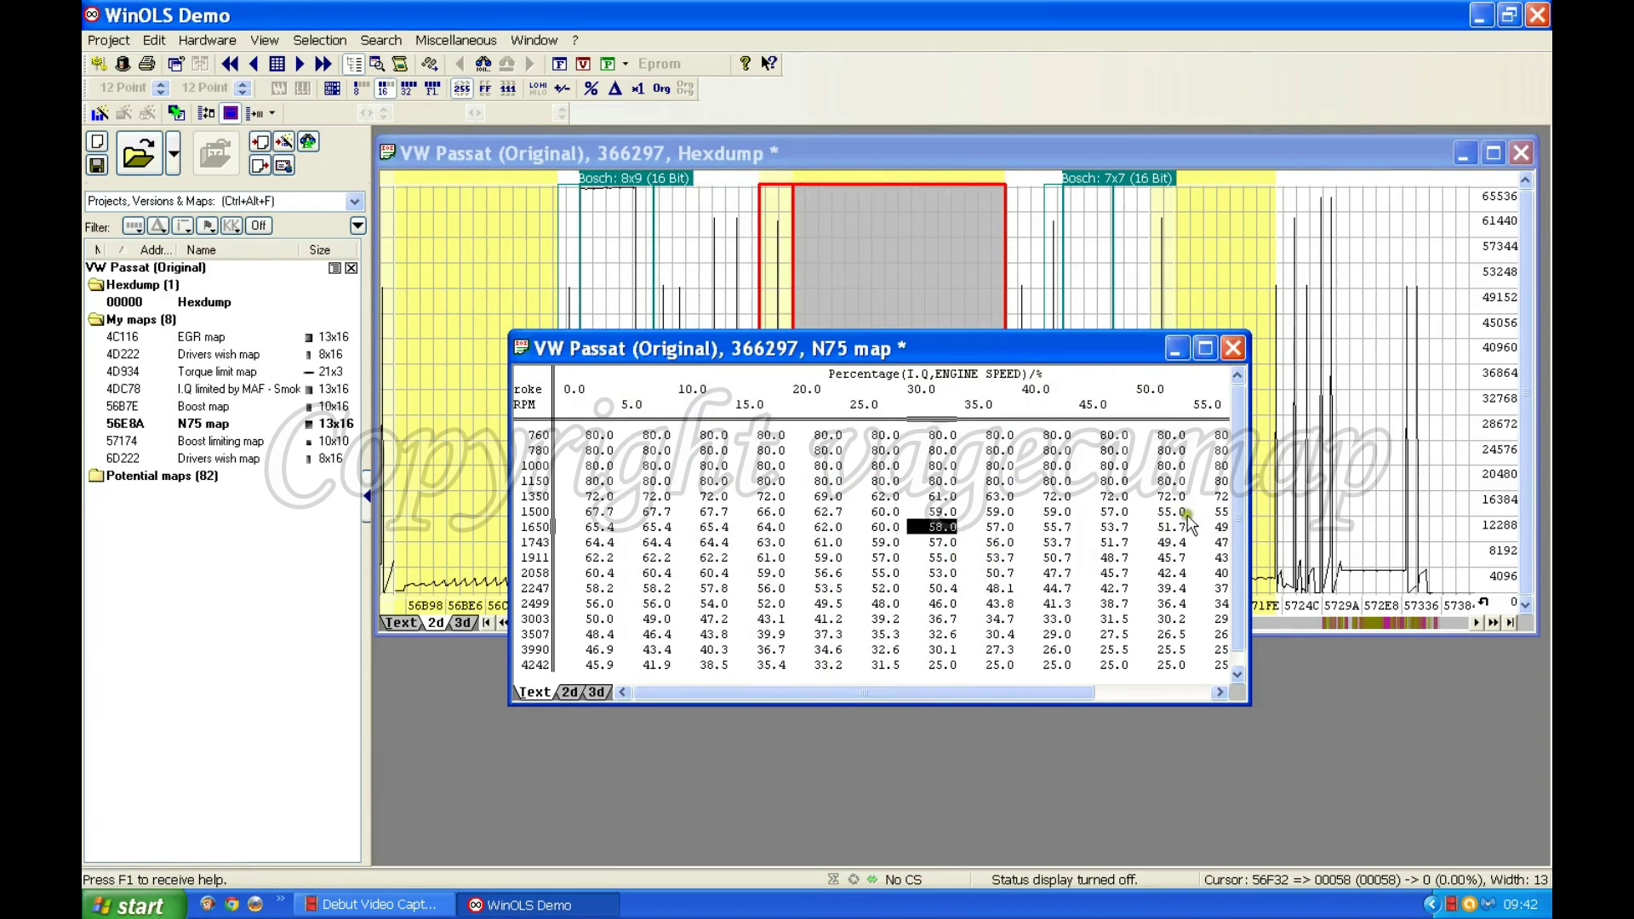
Widen the N75 map window to view all its columns, and close it to return to the hexdump
drag(1251, 487, 1401, 492)
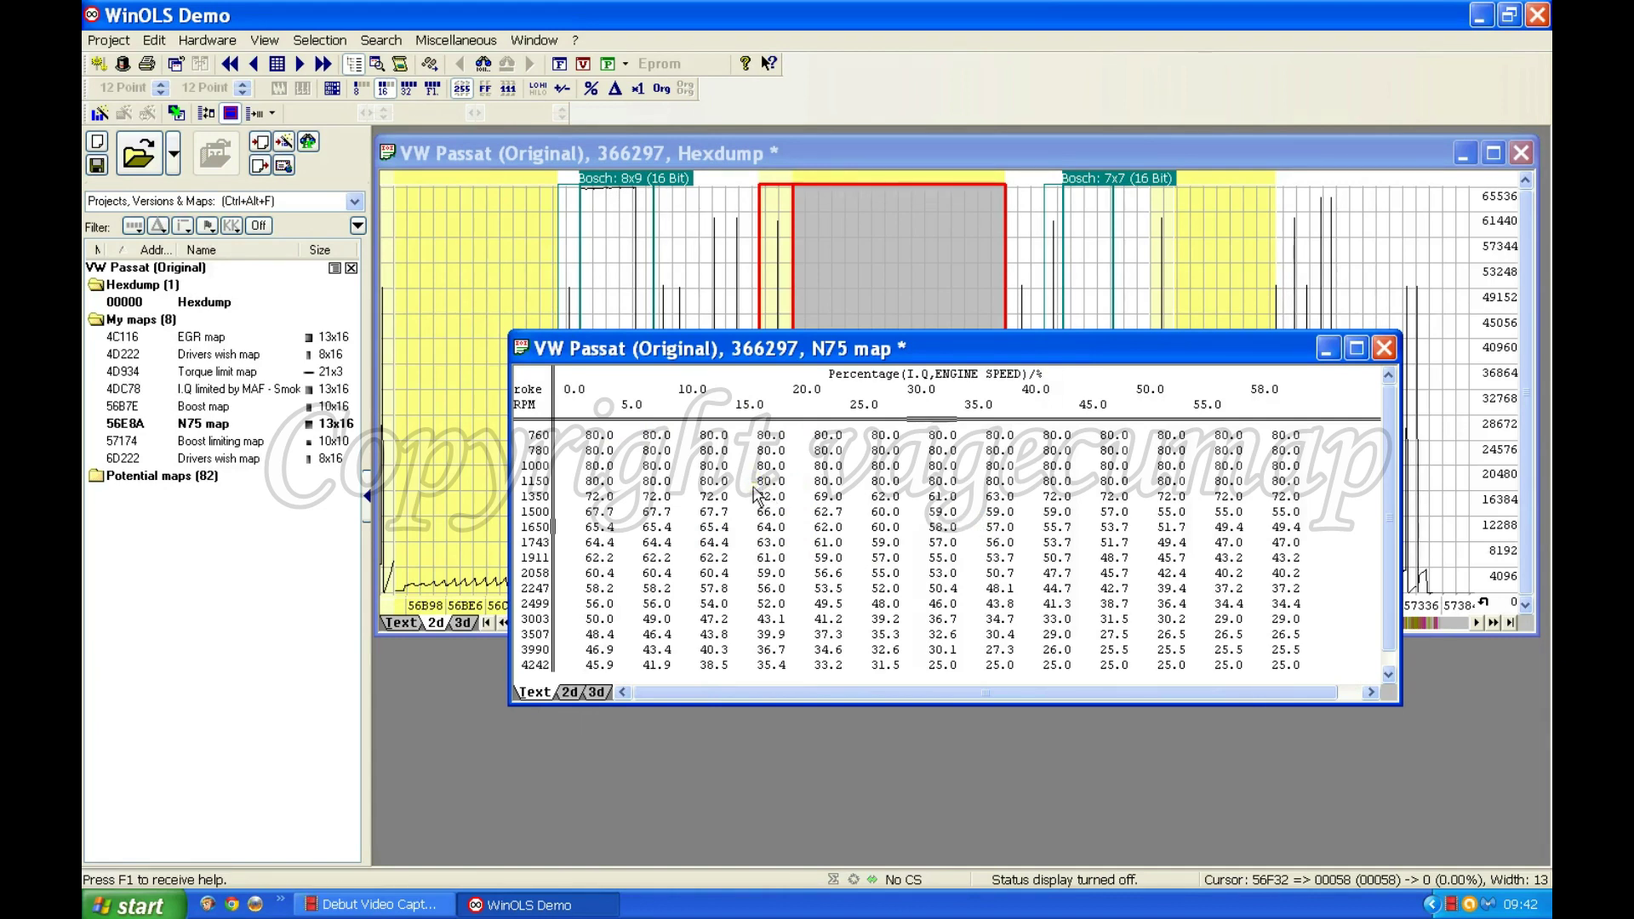
click(878, 481)
click(1386, 349)
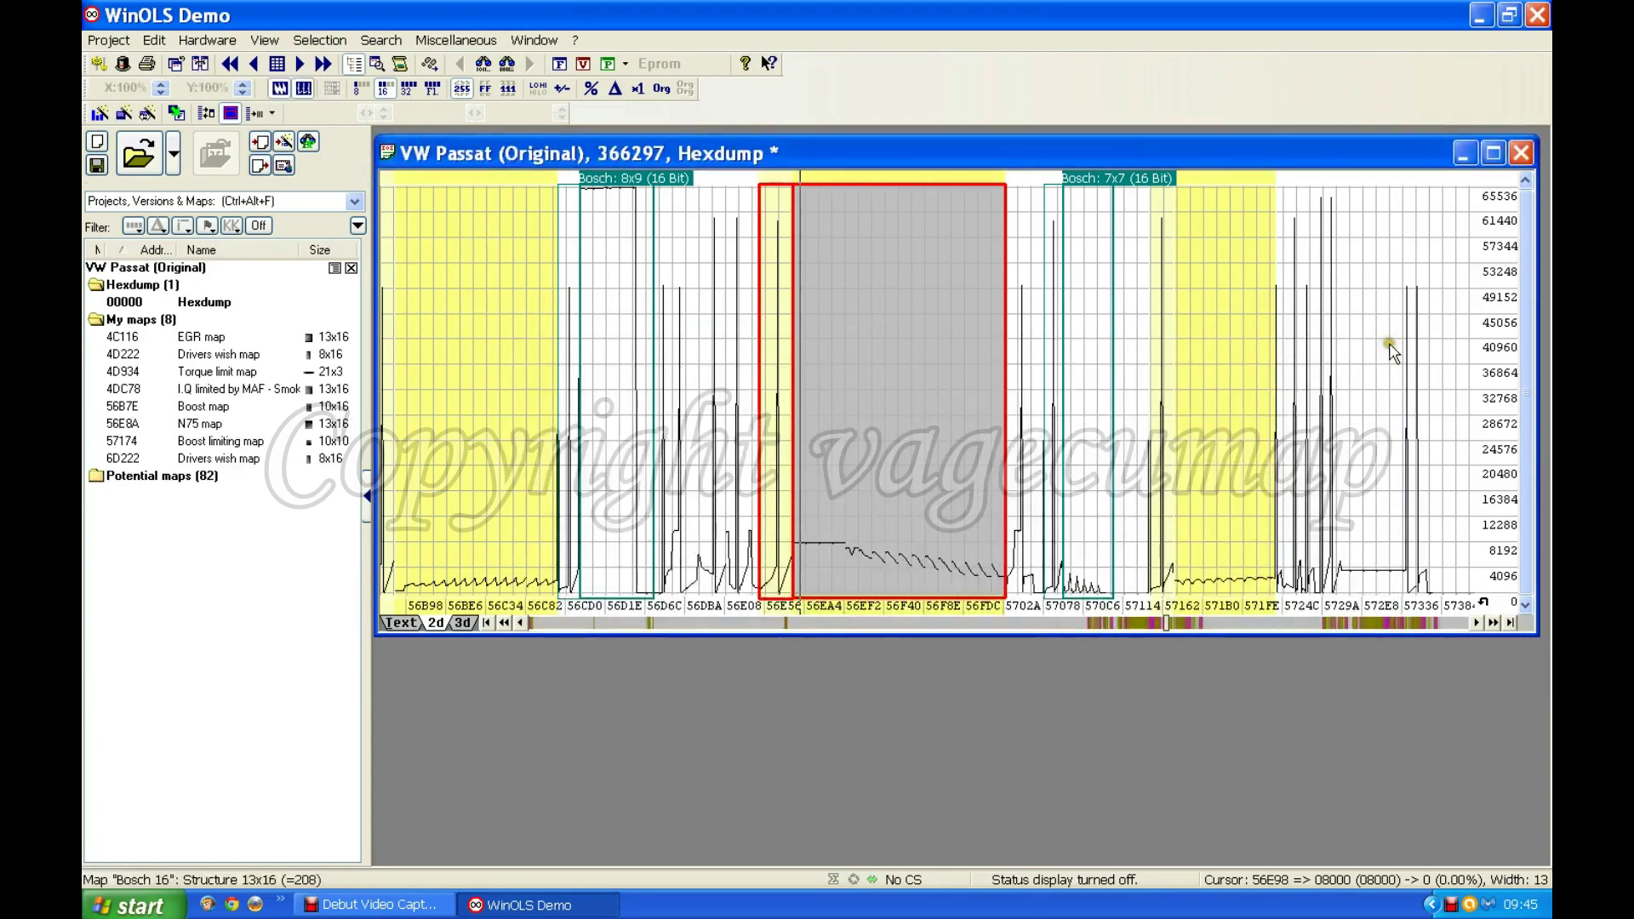
click(909, 412)
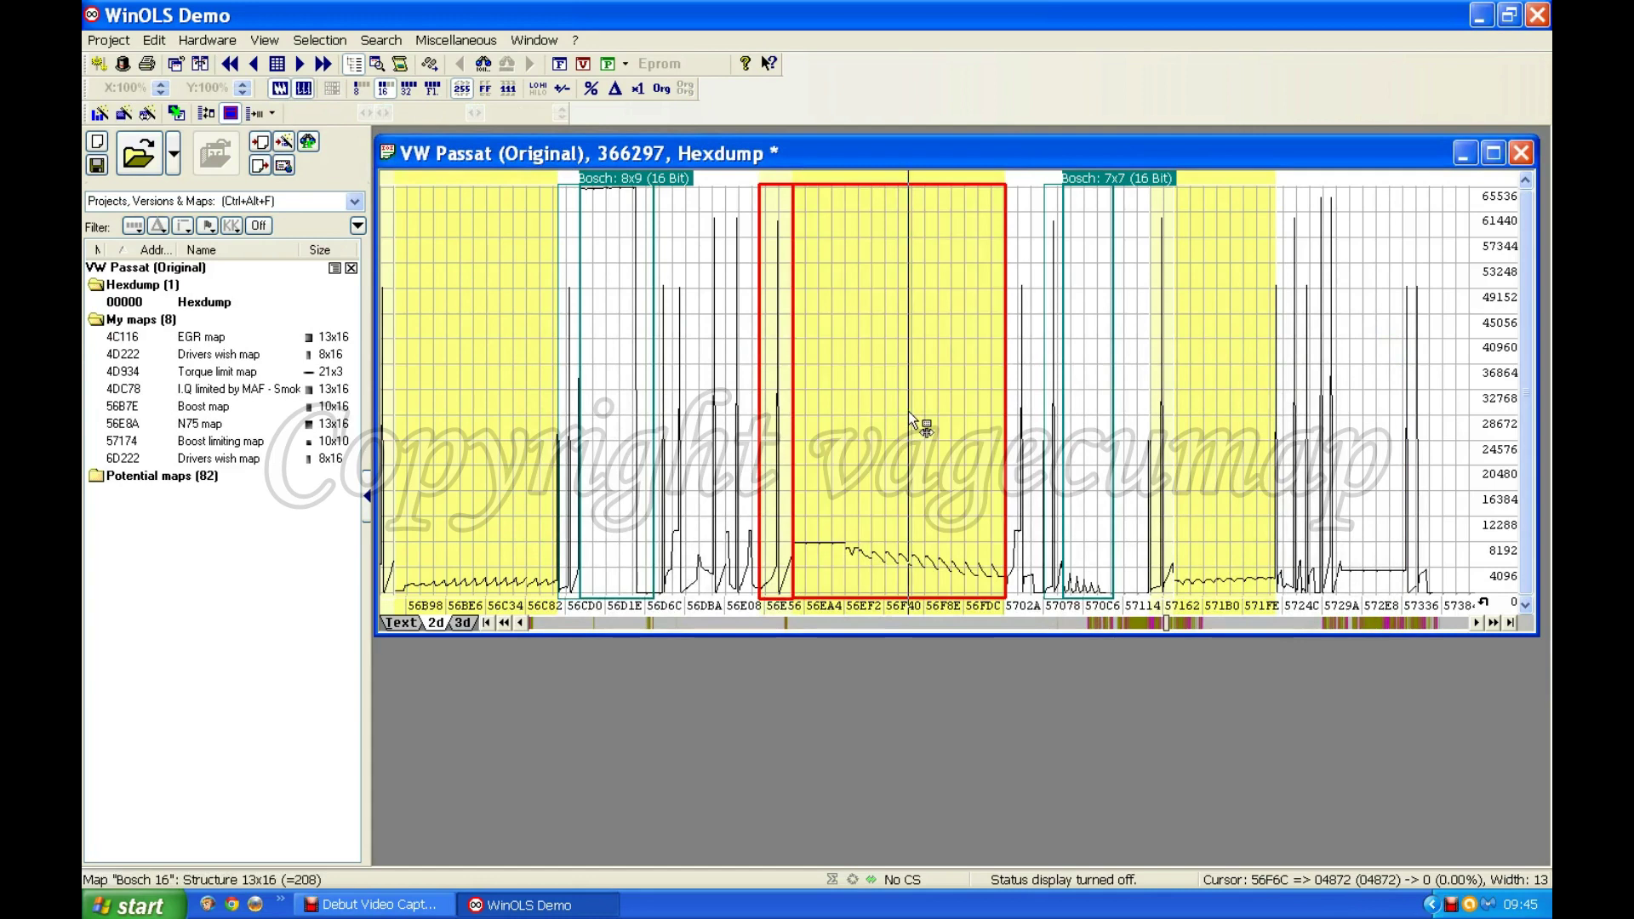